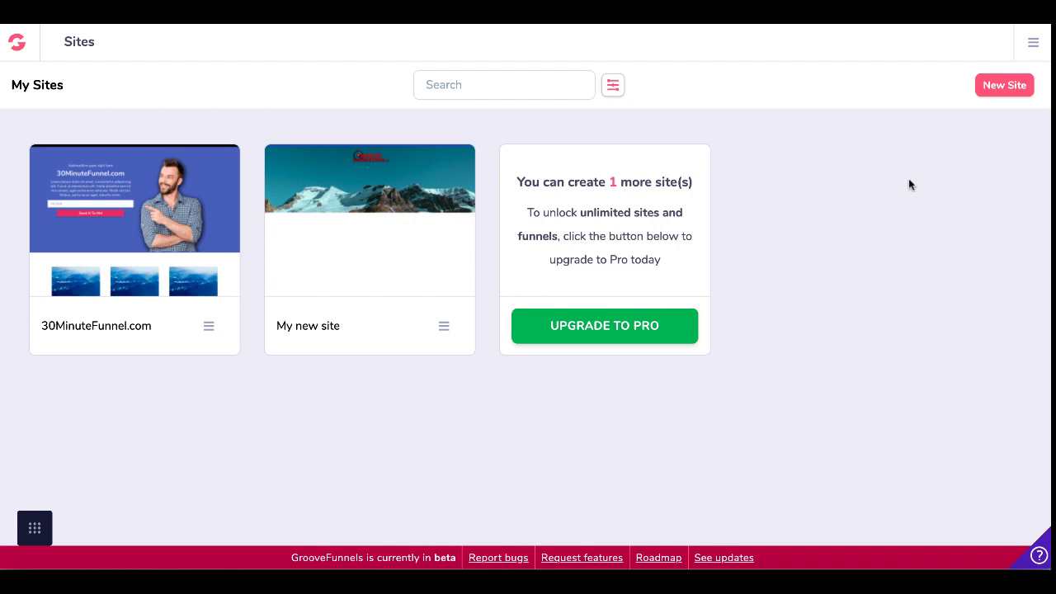
Step: Create a new site from the blank Start from scratch template
left_click(987, 90)
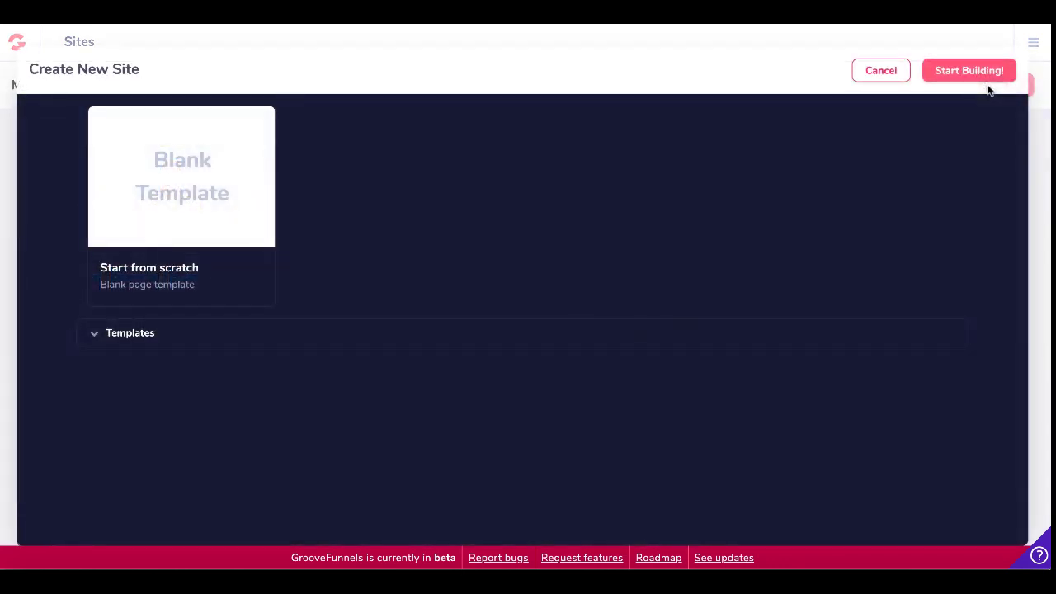
left_click(233, 159)
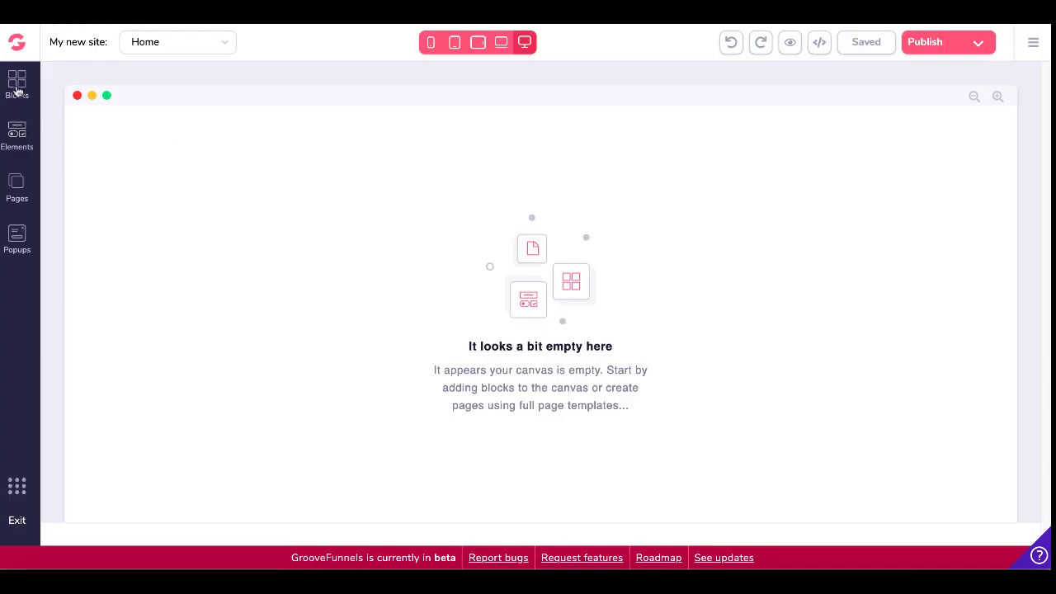
Step: Add the dark two-column Content block to the empty canvas and place the plain blue alert bar above it
left_click(18, 87)
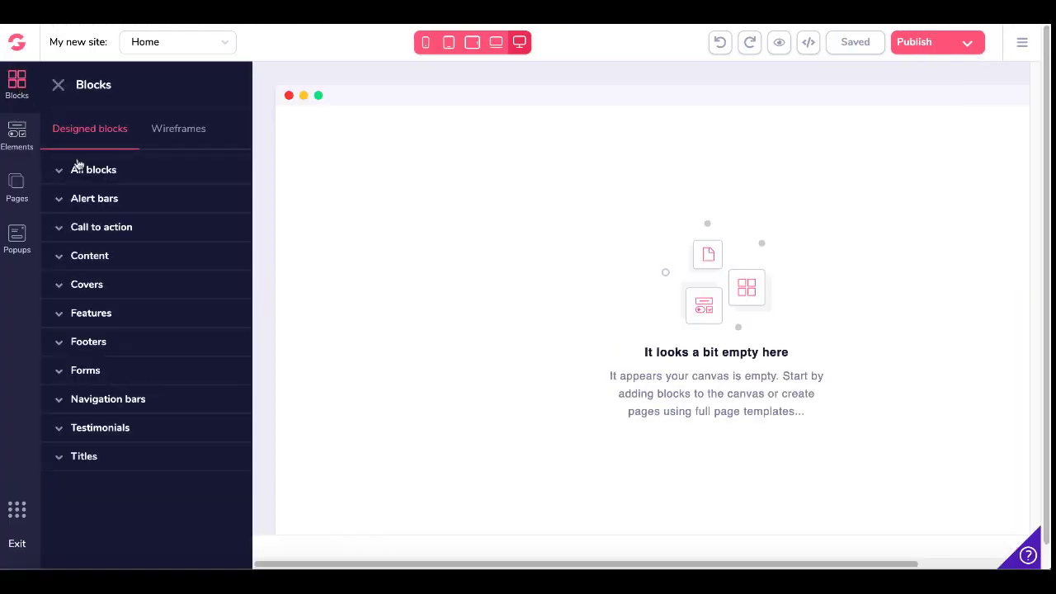
left_click(57, 259)
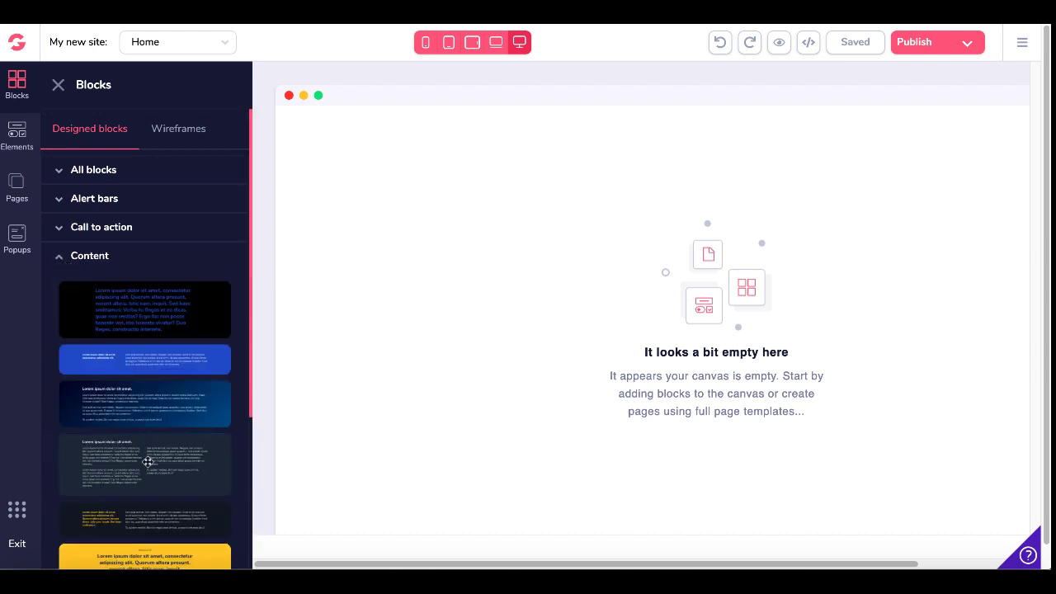
left_click_drag(147, 462, 488, 347)
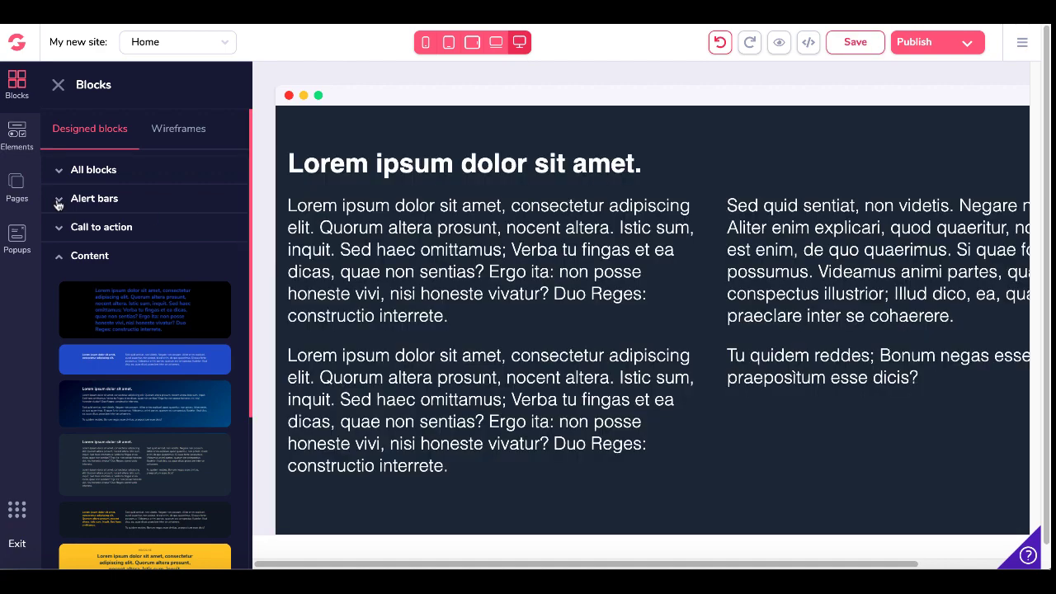
left_click(58, 203)
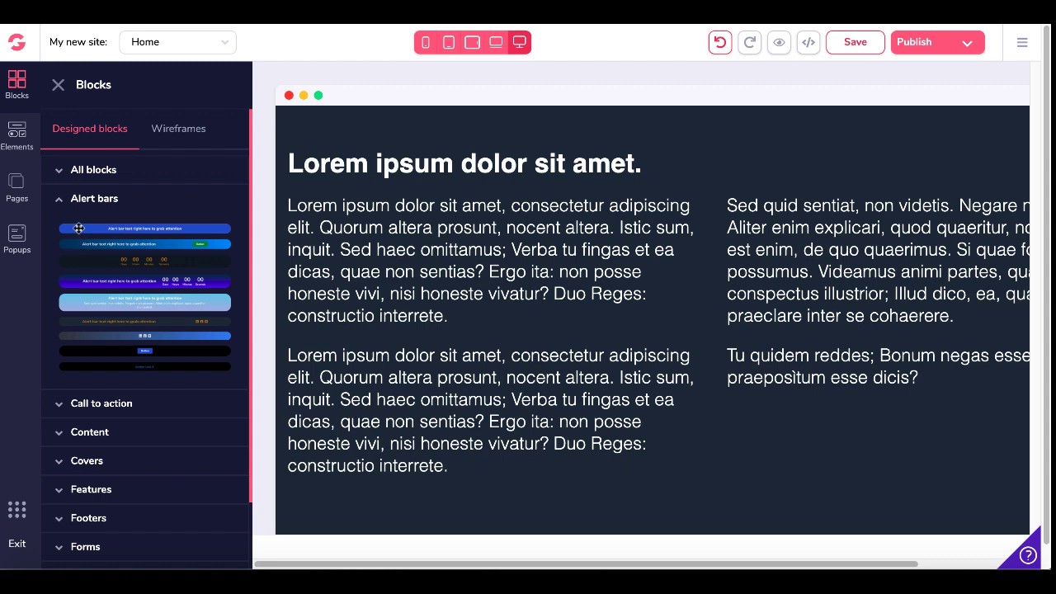
left_click_drag(79, 230, 378, 115)
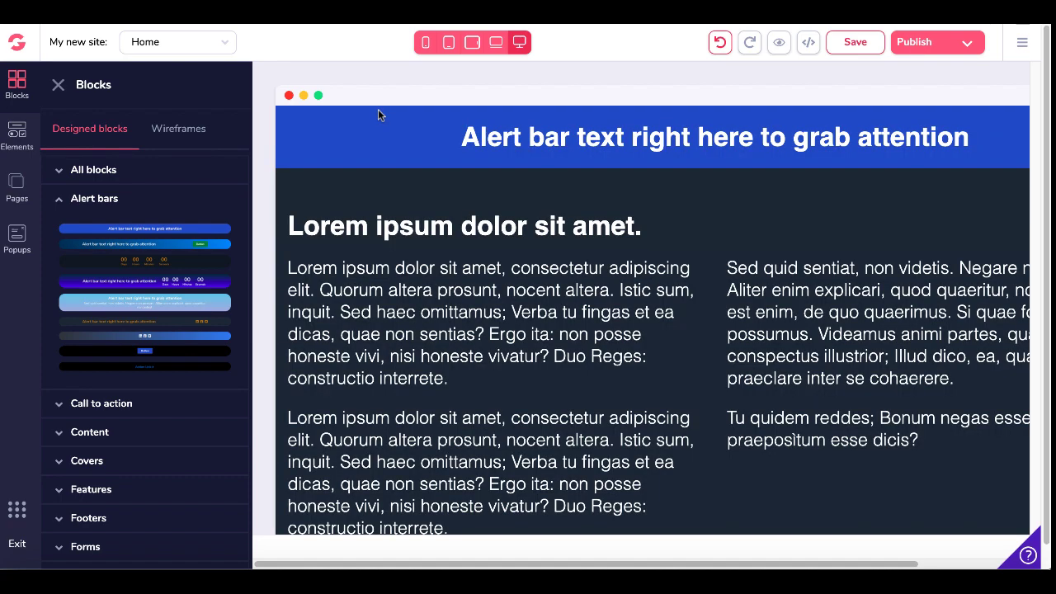
Step: Replace the content block's heading with "1st DRAFT" and save the page
triple_click(344, 227)
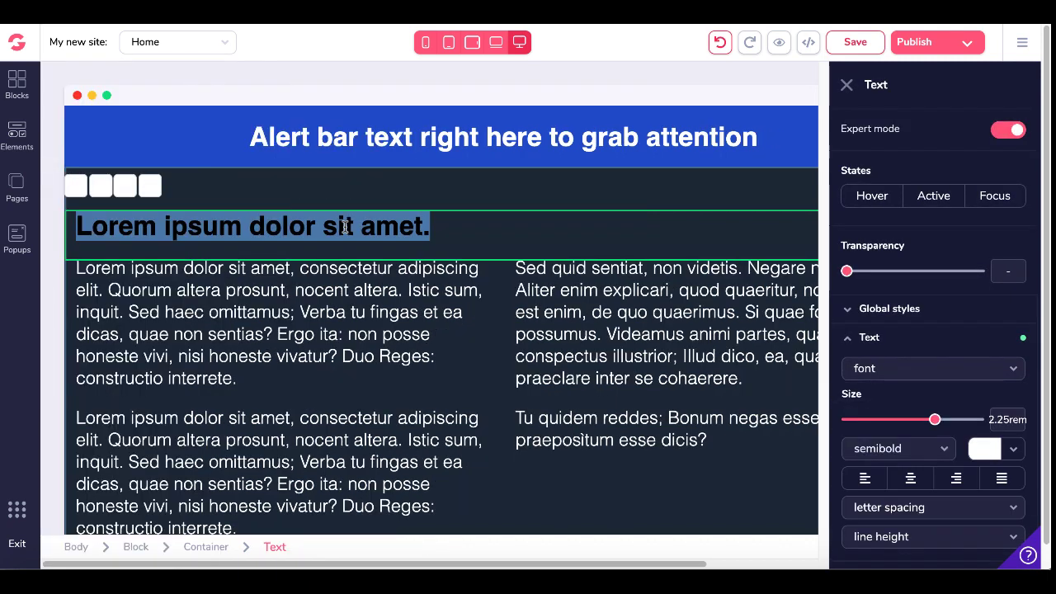
type("1st DR")
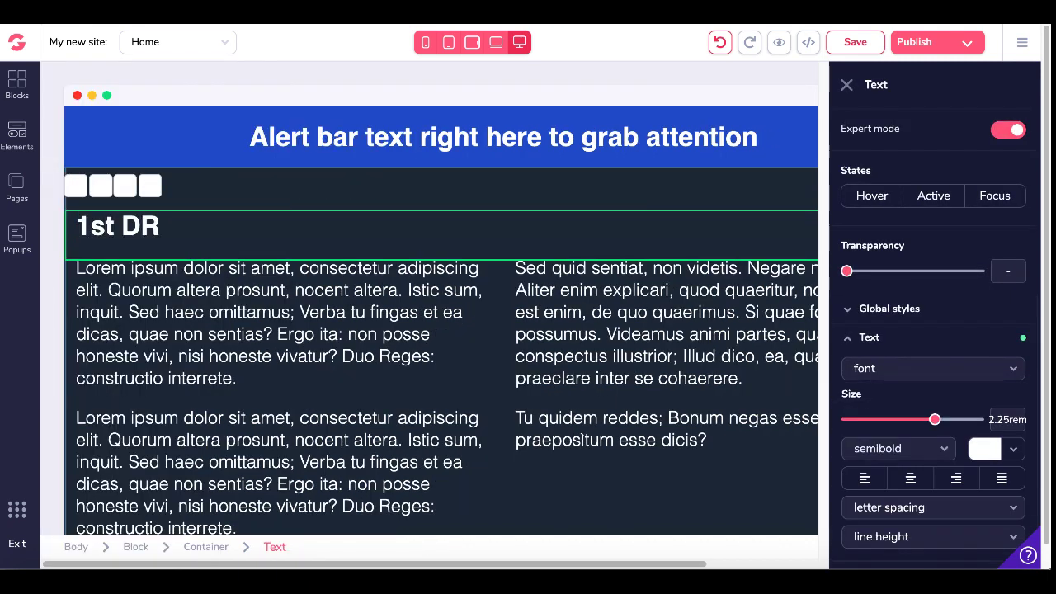
type("AFT")
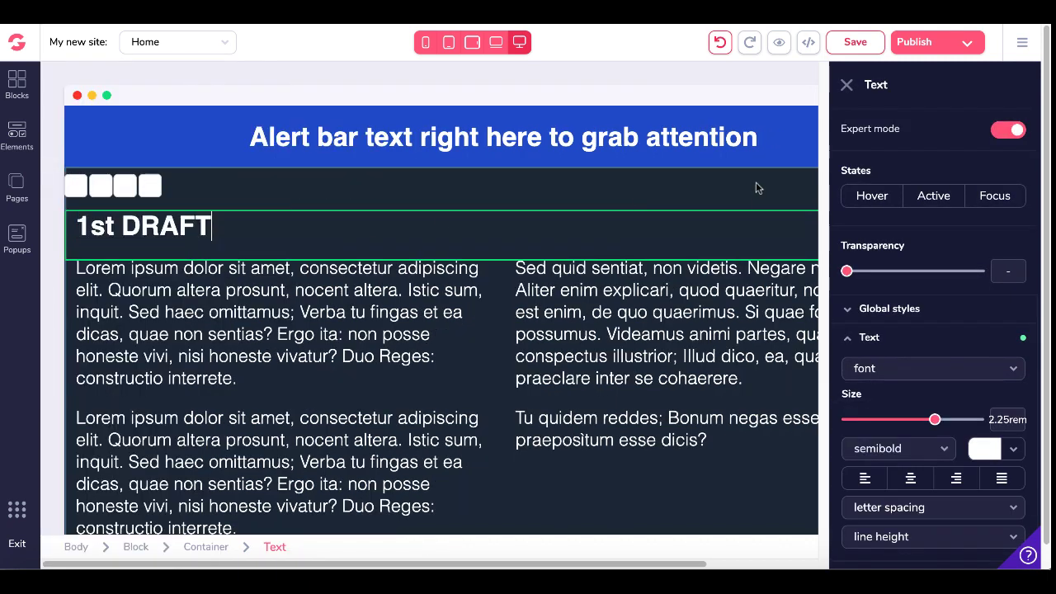
left_click(856, 44)
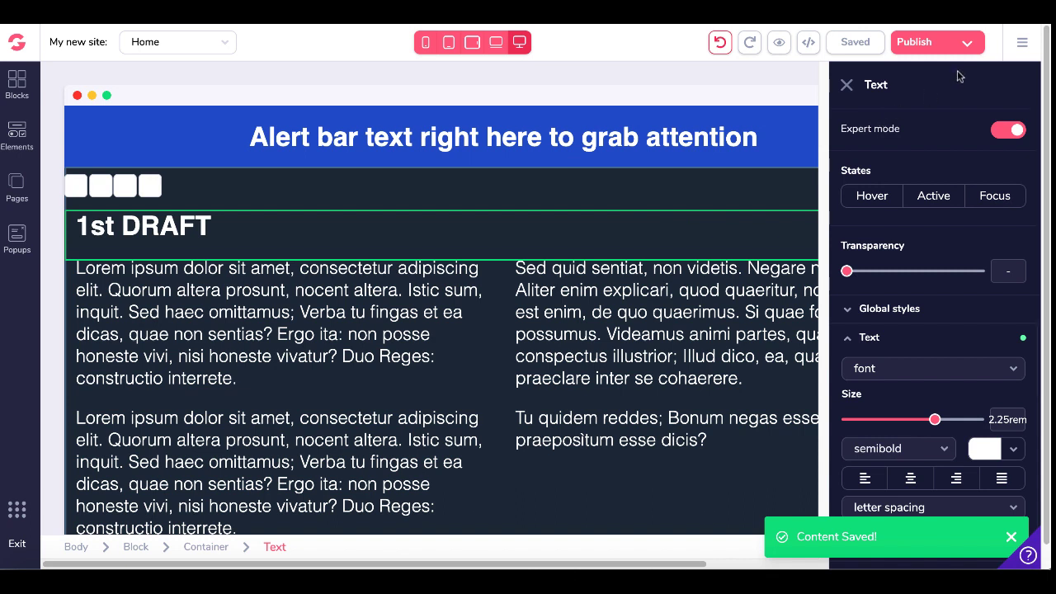
Step: Publish the site on the GroovePages subdomain with hosting enabled and the site name "draft"
left_click(967, 48)
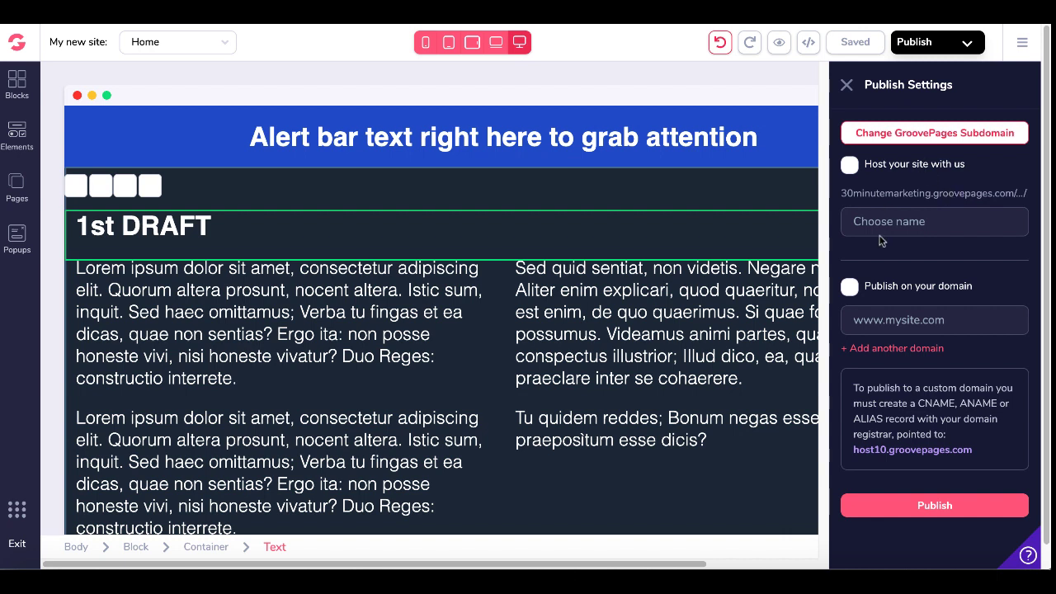
left_click(850, 165)
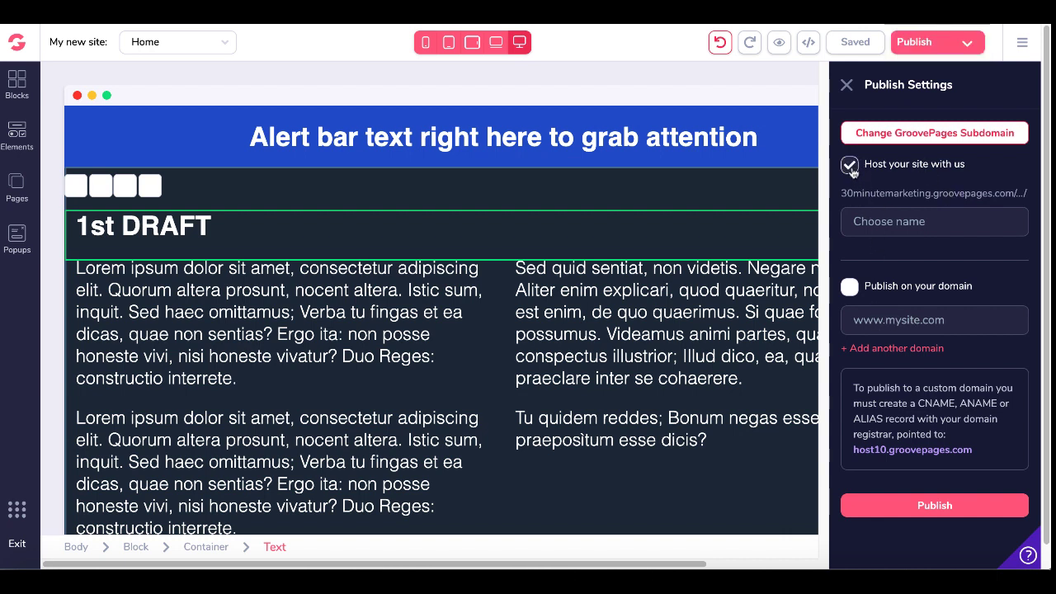
left_click(876, 216)
type("draft")
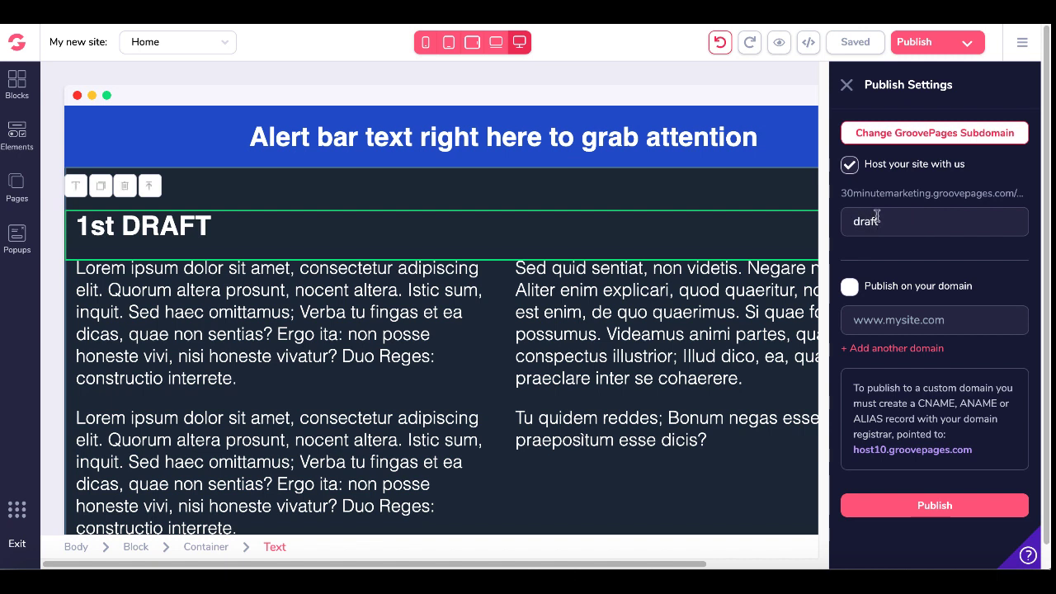
left_click(917, 510)
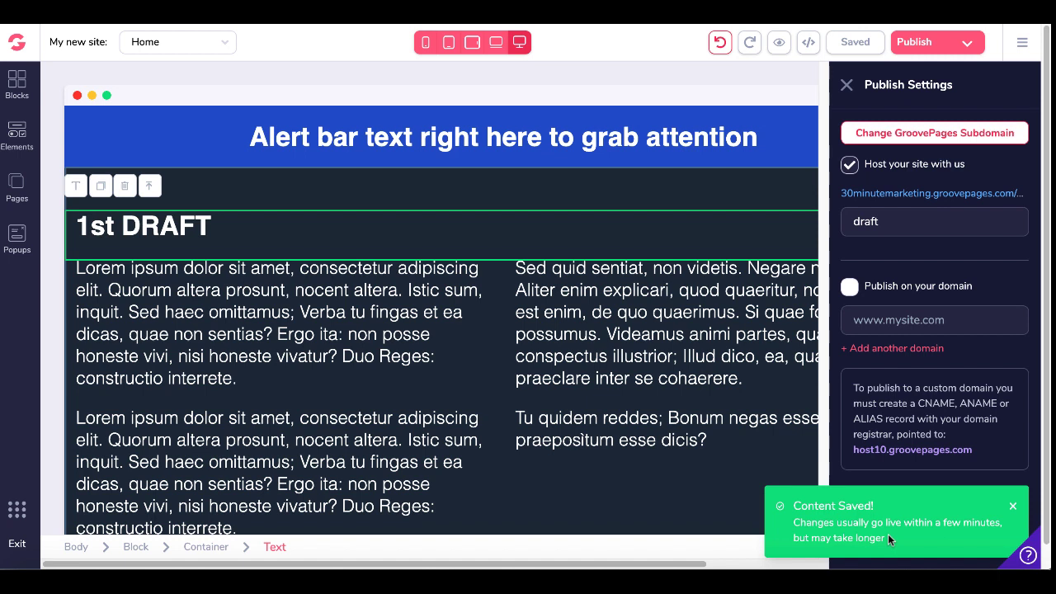
Step: View the published draft page in a new browser tab, and return to the editor with the publish settings closed
right_click(881, 198)
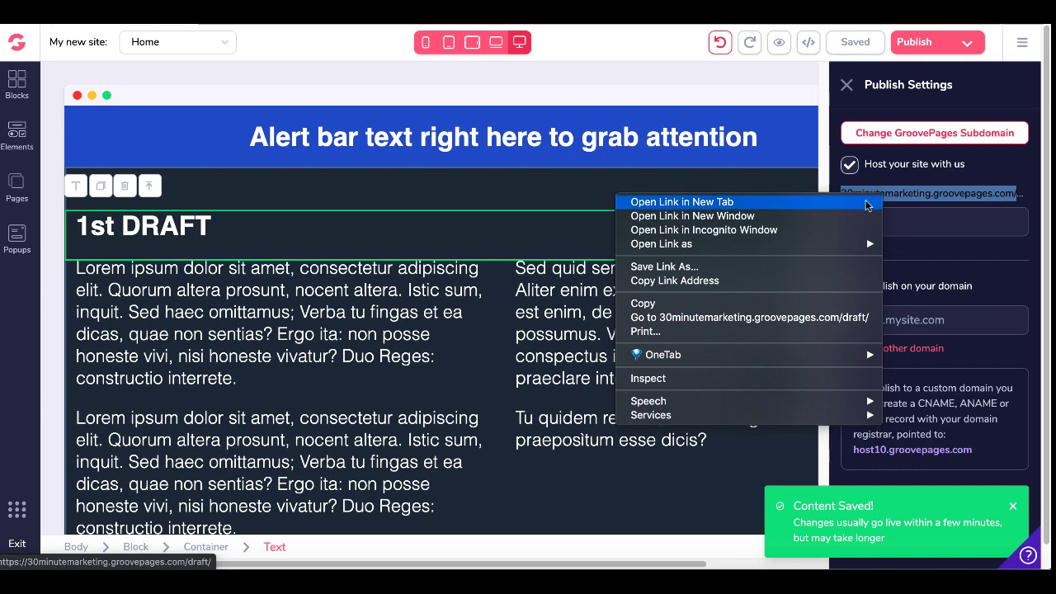
left_click(866, 201)
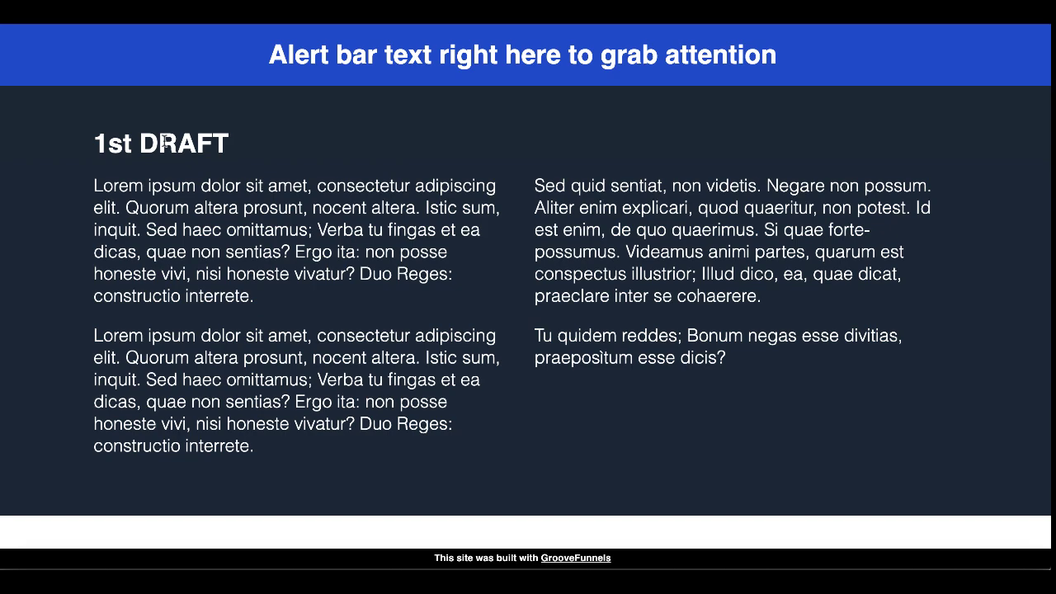
key("Escape")
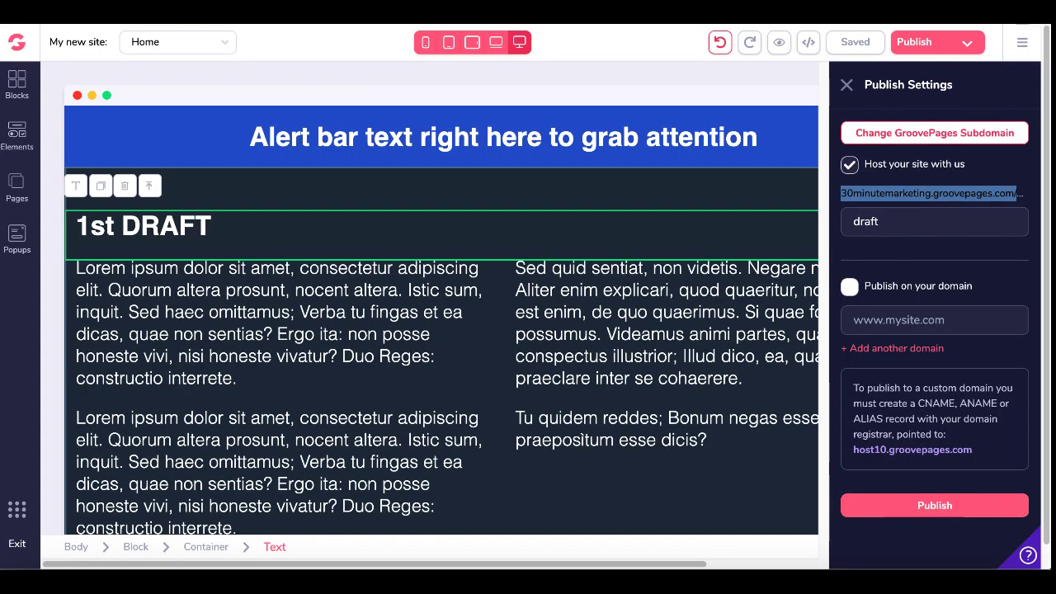
left_click(847, 85)
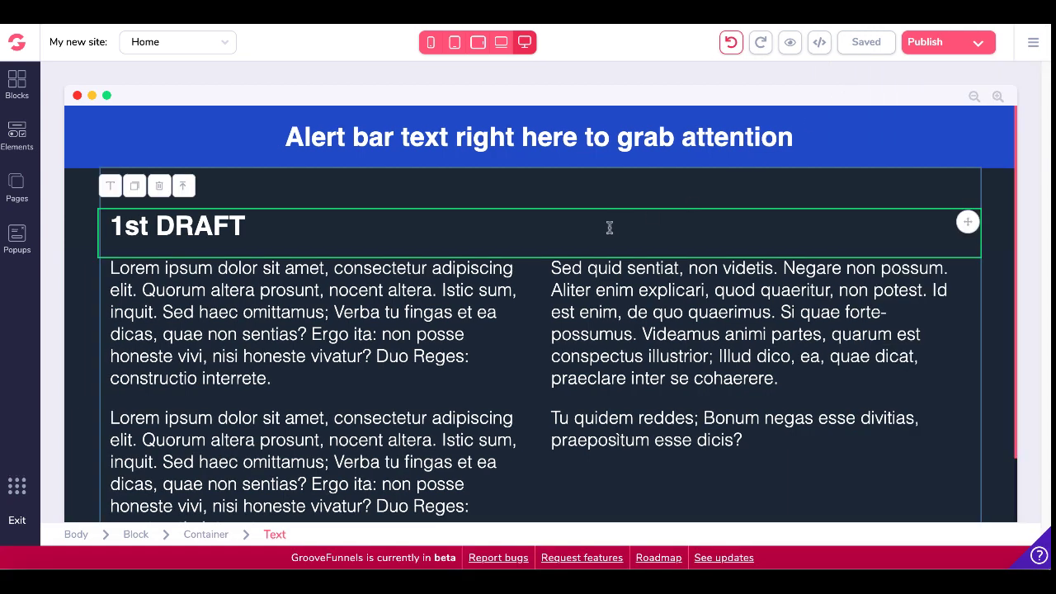
Step: Undo the "1st DRAFT" heading edit and redo it
left_click(731, 45)
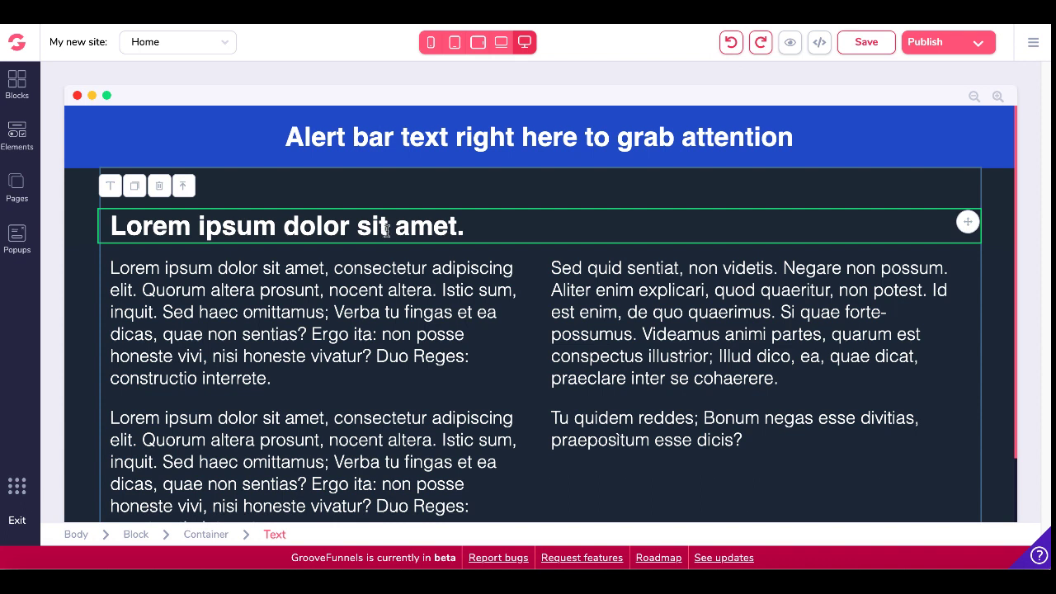
left_click(762, 51)
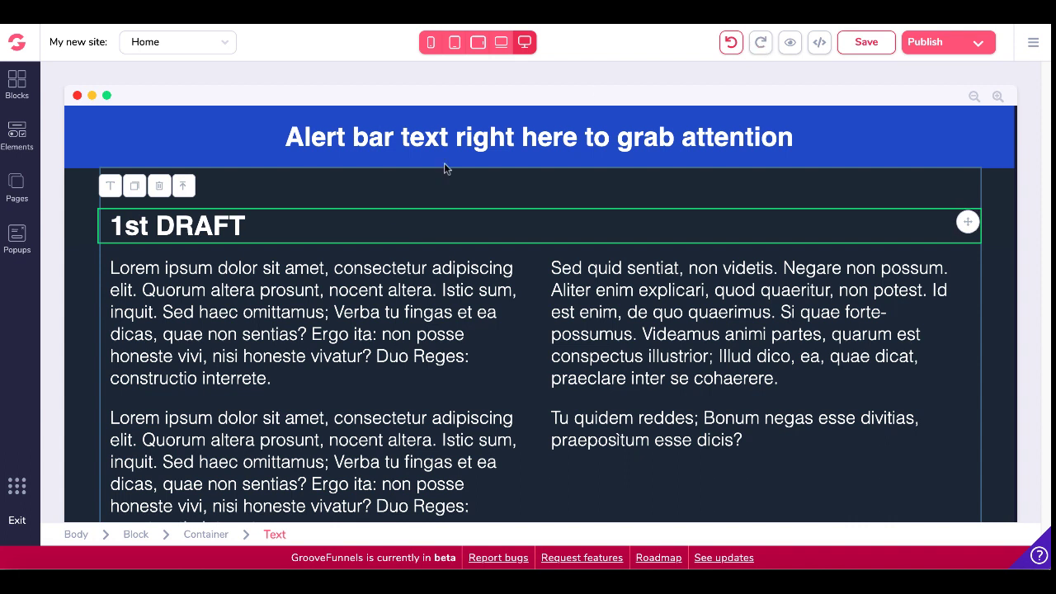
Step: Change the content block's heading to "2nd DRAFT" and save the page
double_click(146, 225)
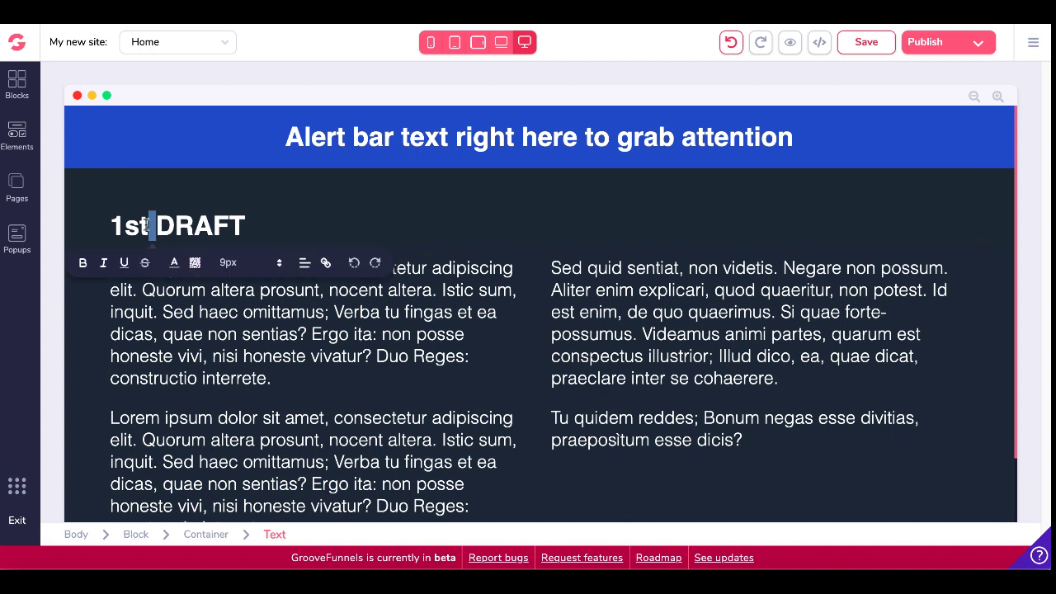
left_click(150, 224)
key("BackSpace")
key("BackSpace")
key("BackSpace")
key("BackSpace")
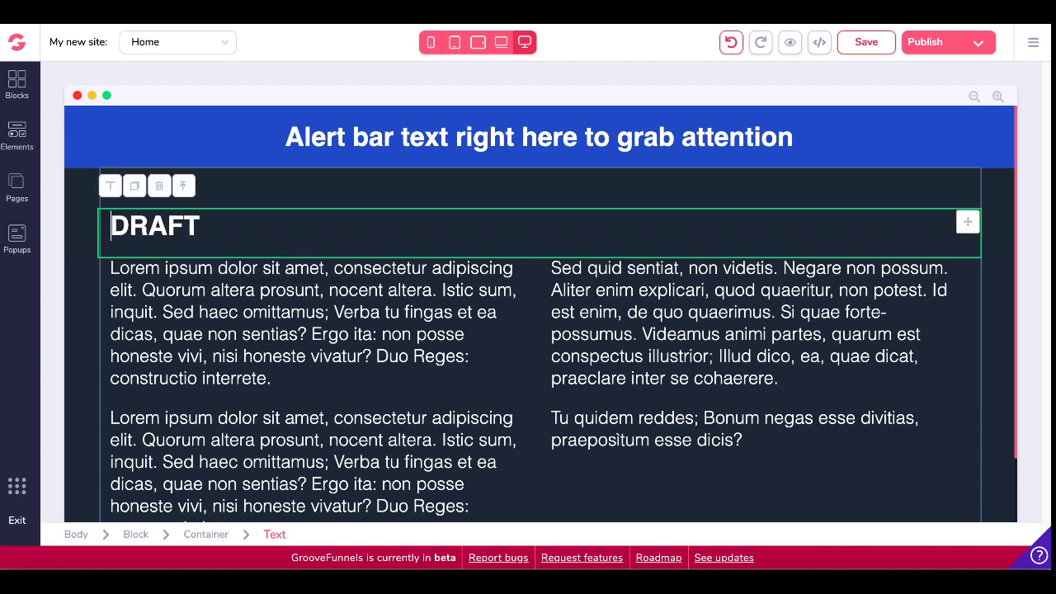
type("2nd")
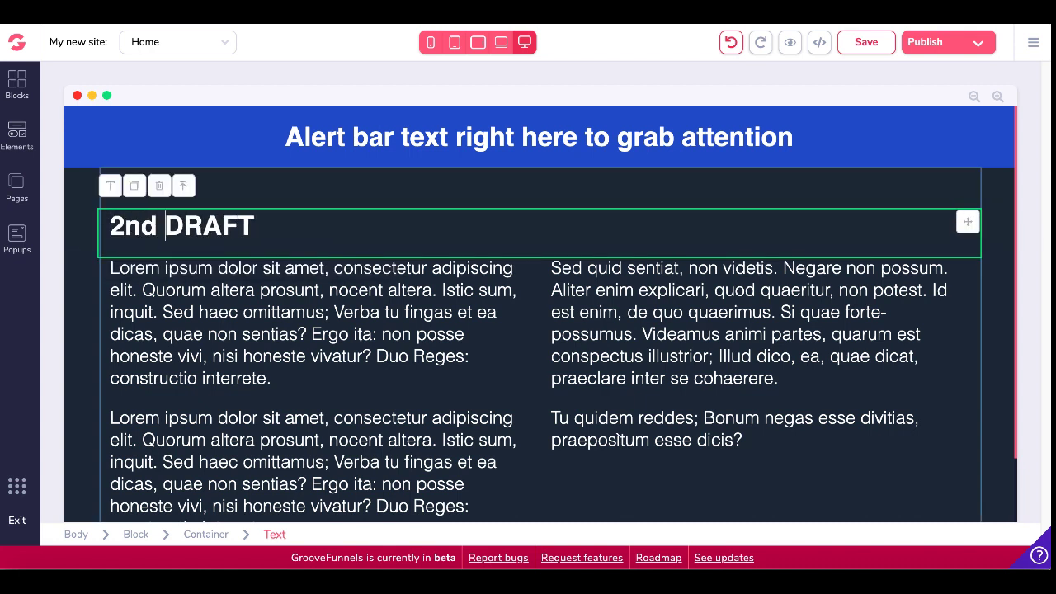
left_click(872, 42)
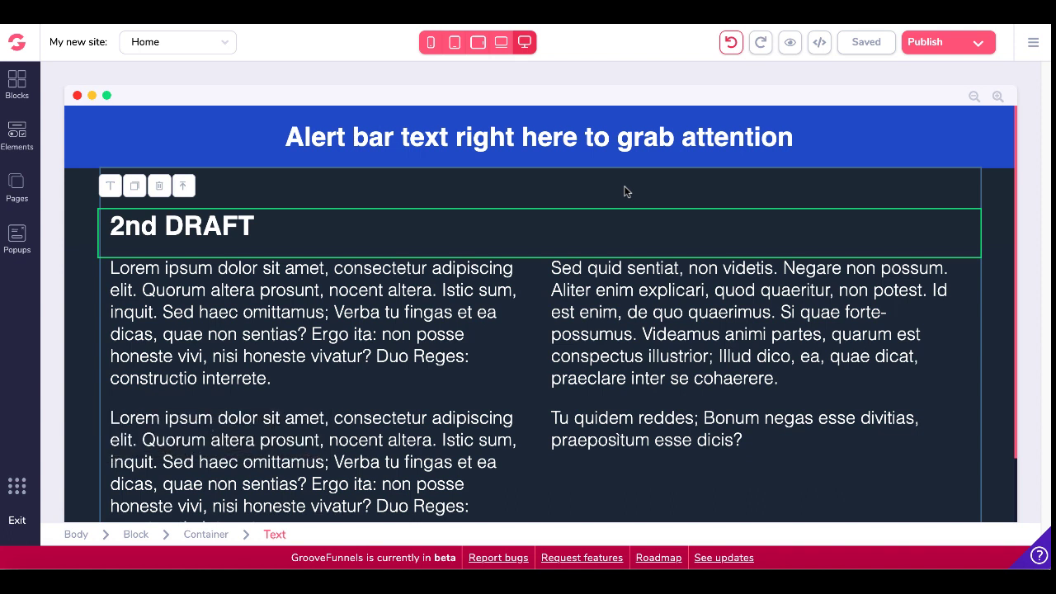
Step: Undo the "2nd DRAFT" heading edit and redo it
left_click(731, 44)
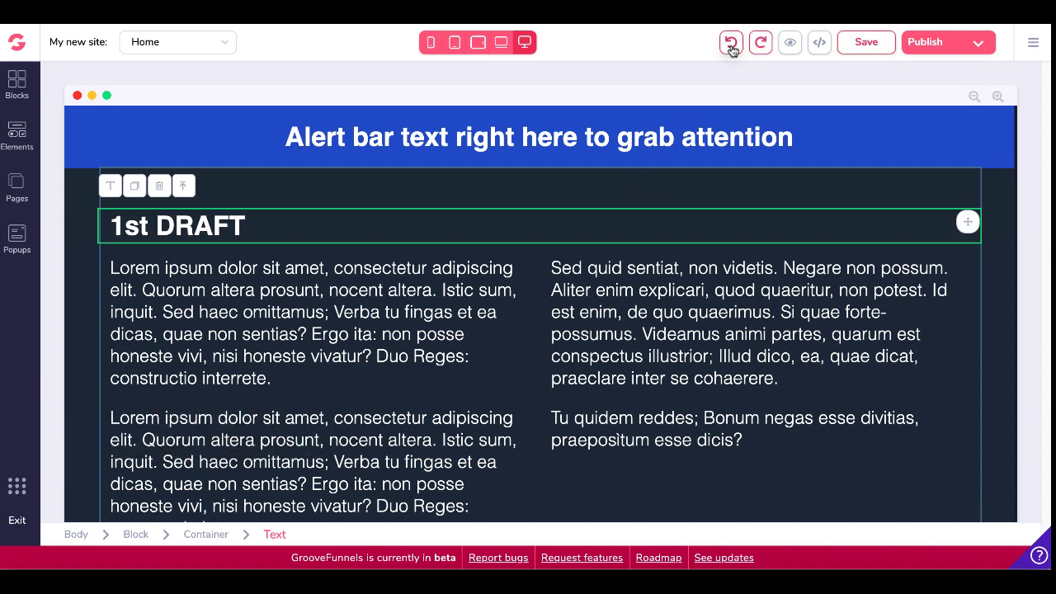
left_click(760, 43)
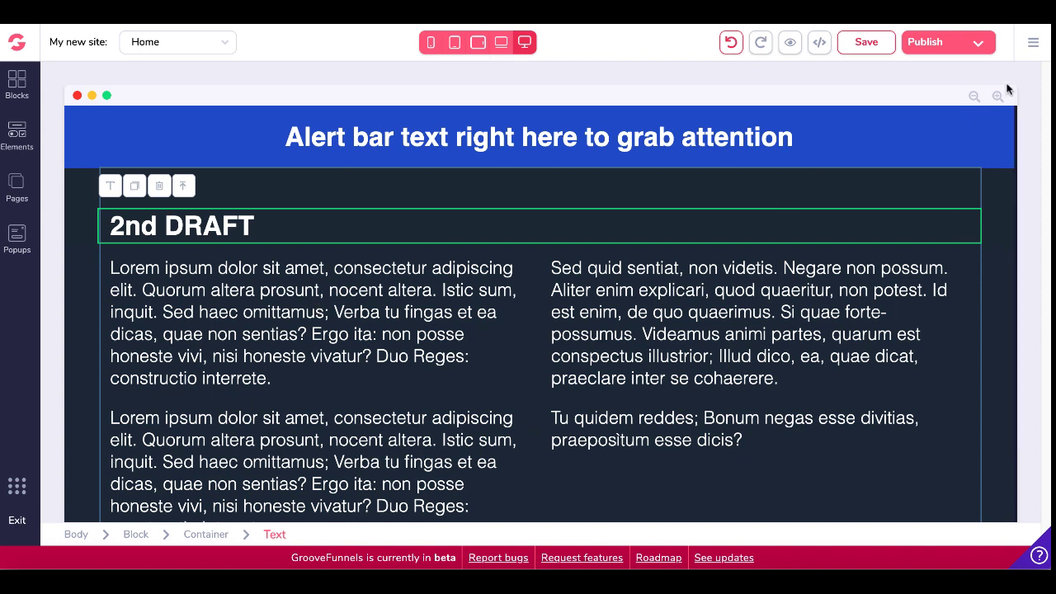
Step: Preview the 20-06-06 19:10:46 and 19:10:17 page revisions, and close the revision history without restoring either
left_click(1034, 46)
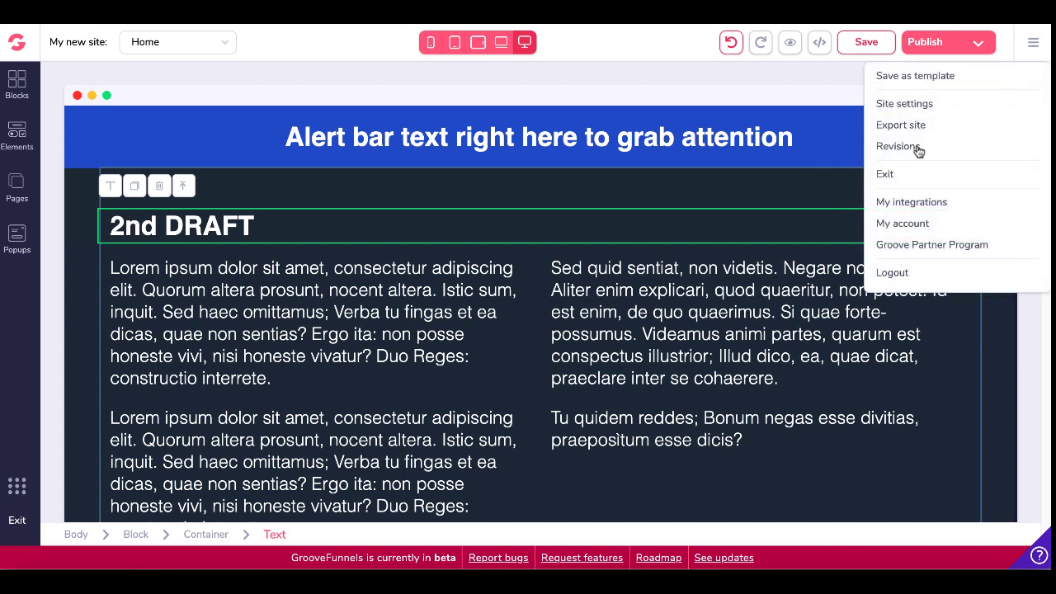
left_click(916, 149)
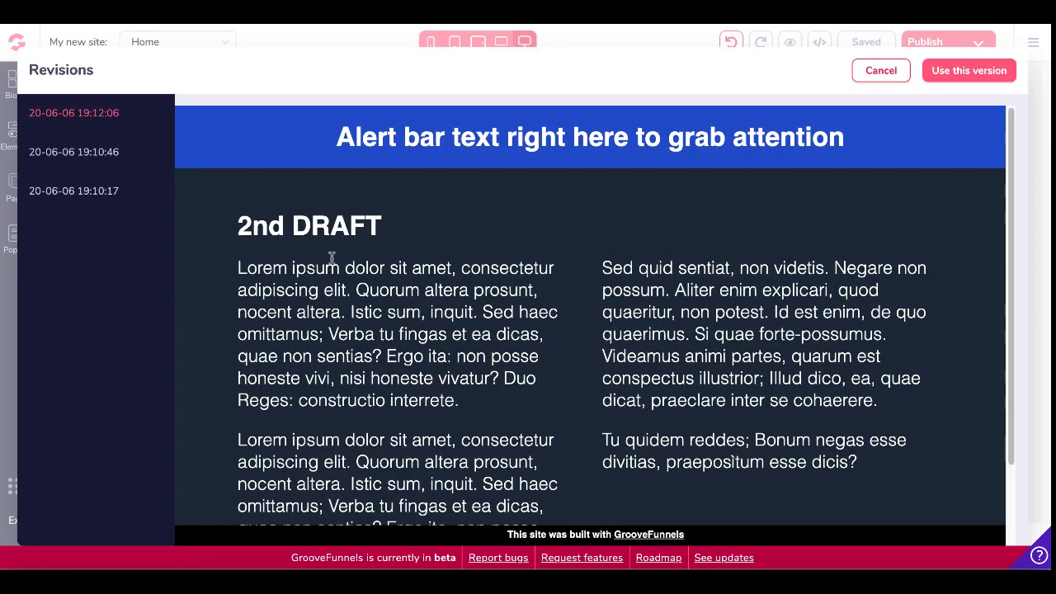
mouse_move(89, 159)
left_click(151, 168)
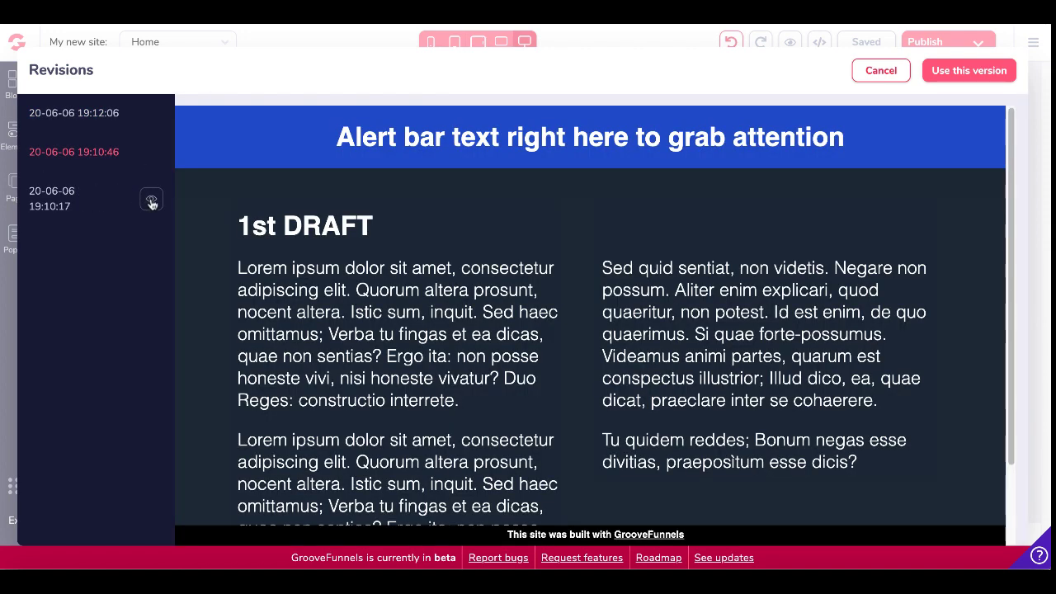
left_click(151, 199)
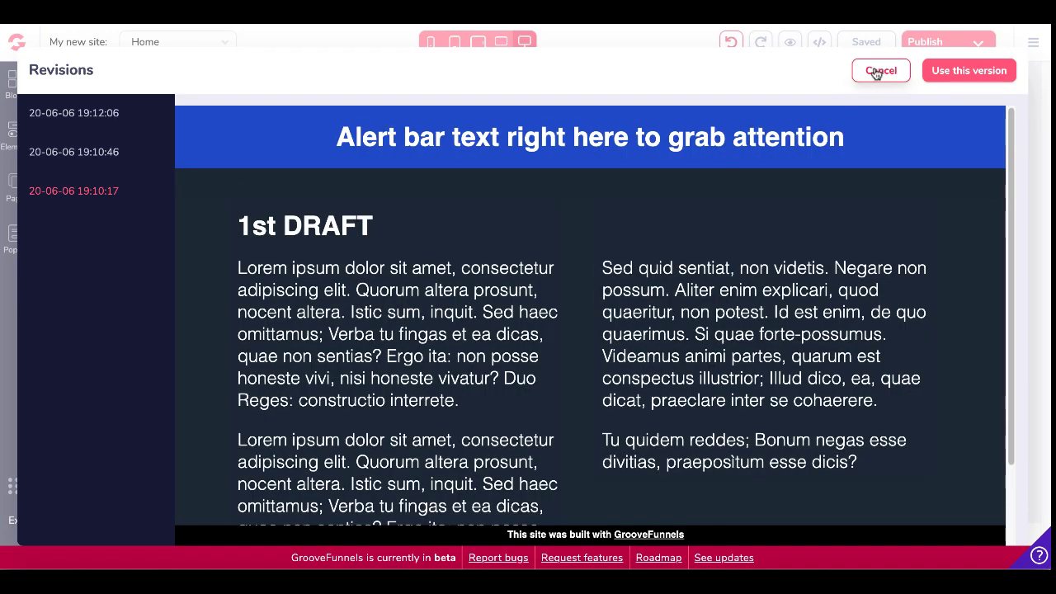
left_click(876, 72)
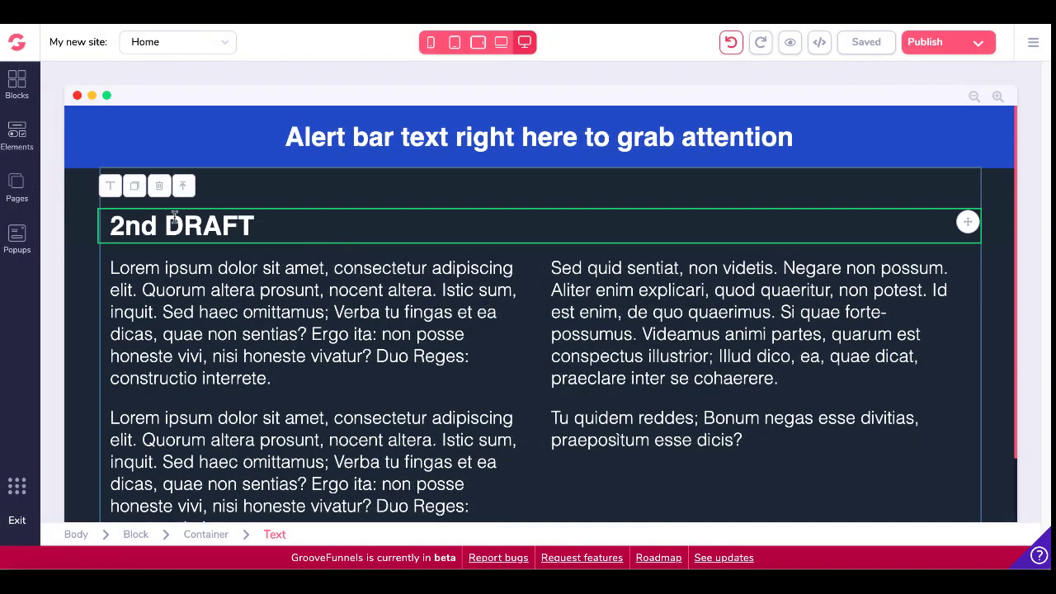
Step: Change the content block's heading to "3rd DRAFT"
triple_click(138, 225)
left_click(136, 222)
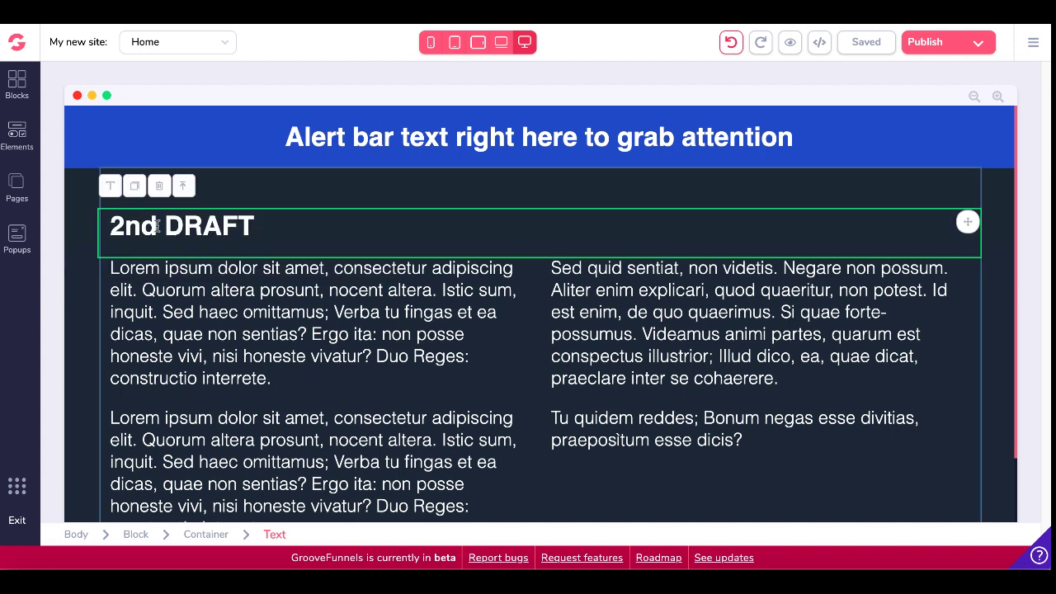
key("BackSpace")
key("BackSpace")
key("BackSpace")
key("BackSpace")
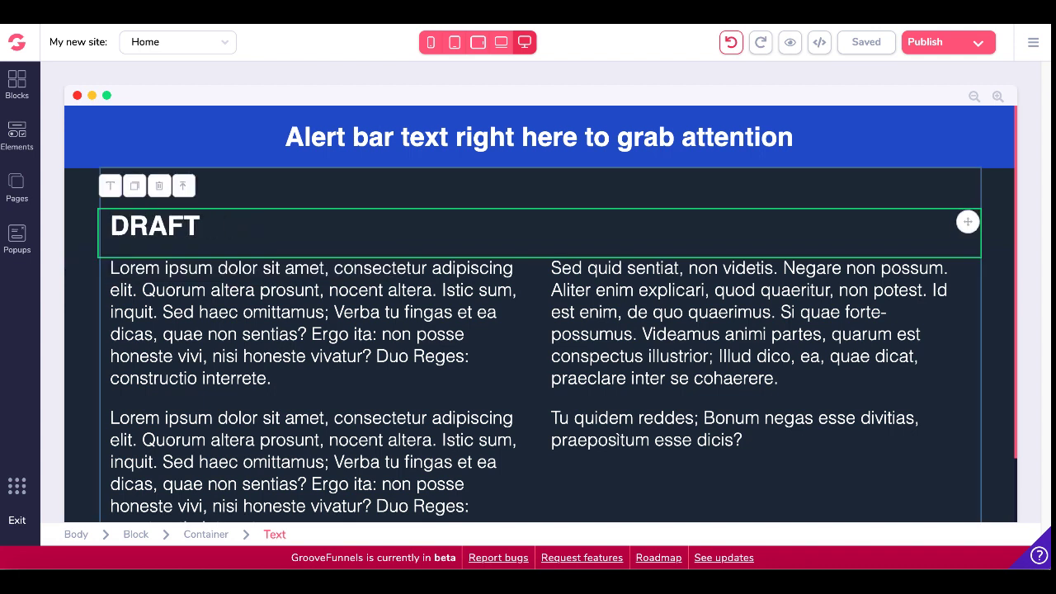
type("3rd")
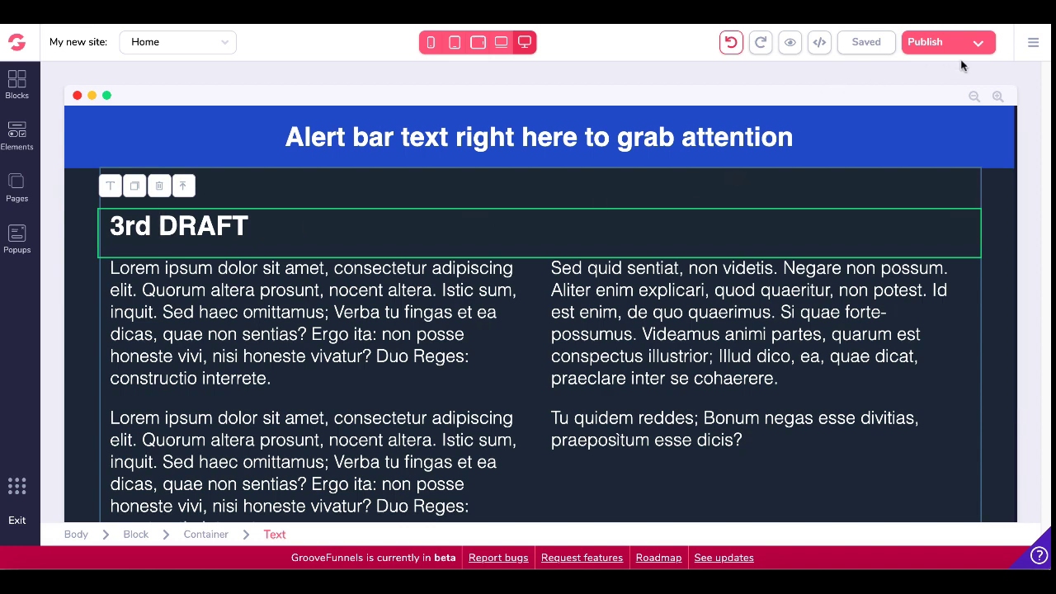
Step: Publish the site with GroovePages hosting at the "draft" path
left_click(924, 42)
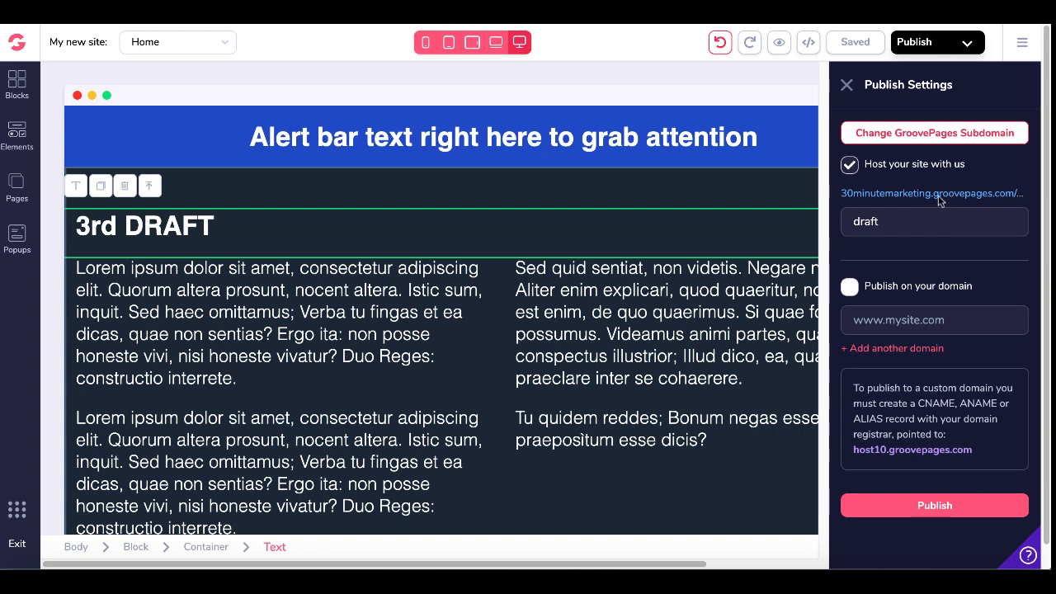
left_click(918, 506)
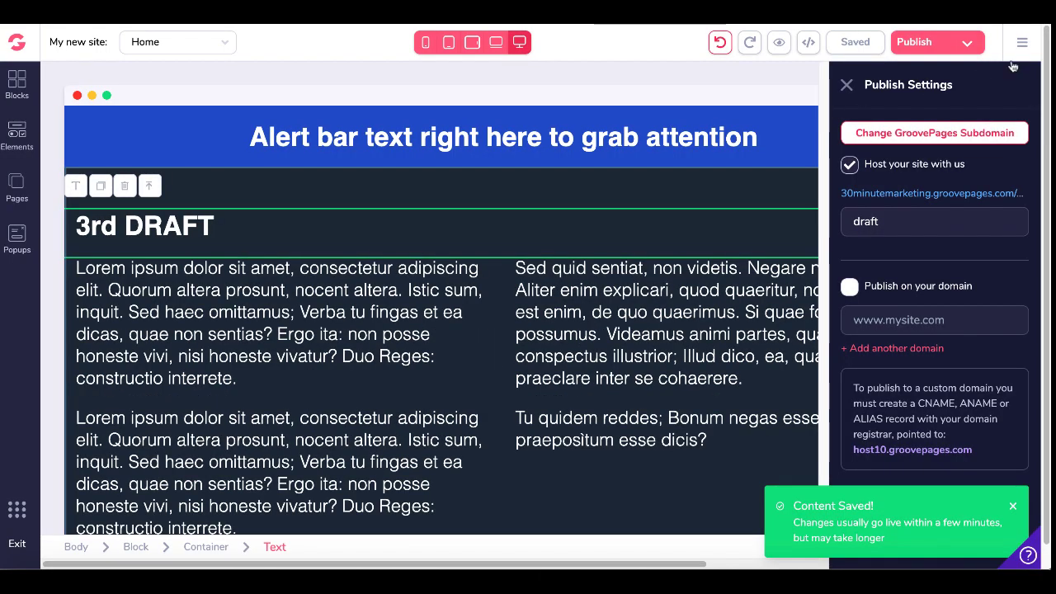
Step: Restore the 20-06-06 19:10:17 page revision and publish the site again
left_click(1023, 48)
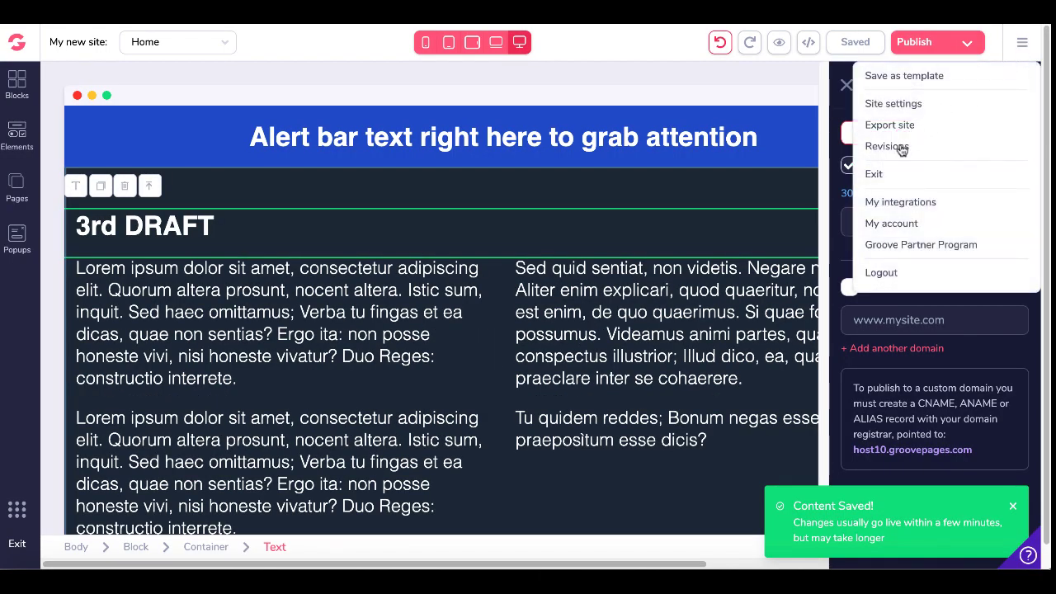
left_click(899, 146)
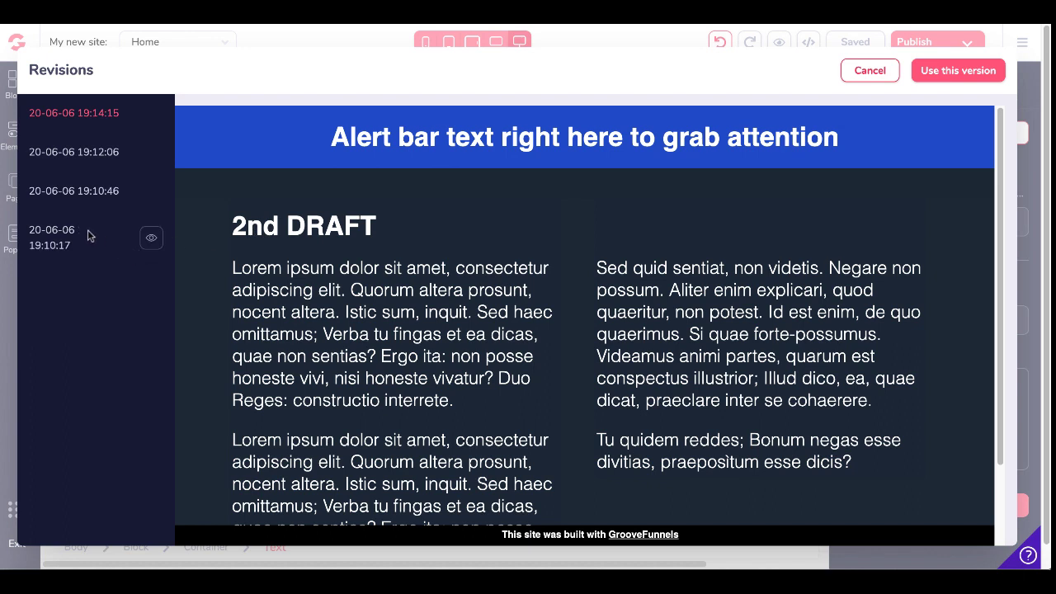
left_click(151, 238)
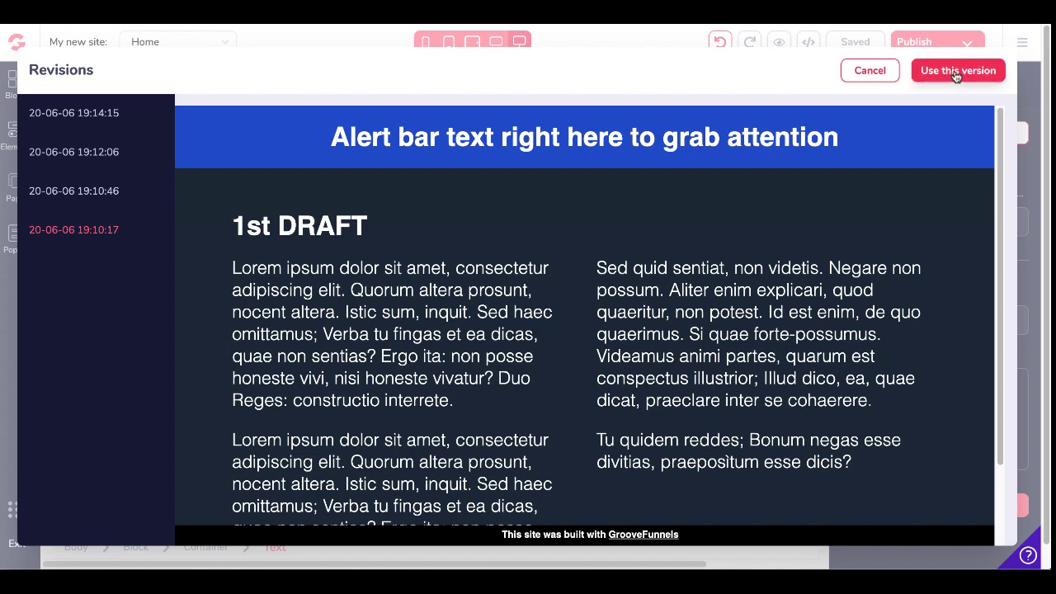
left_click(957, 72)
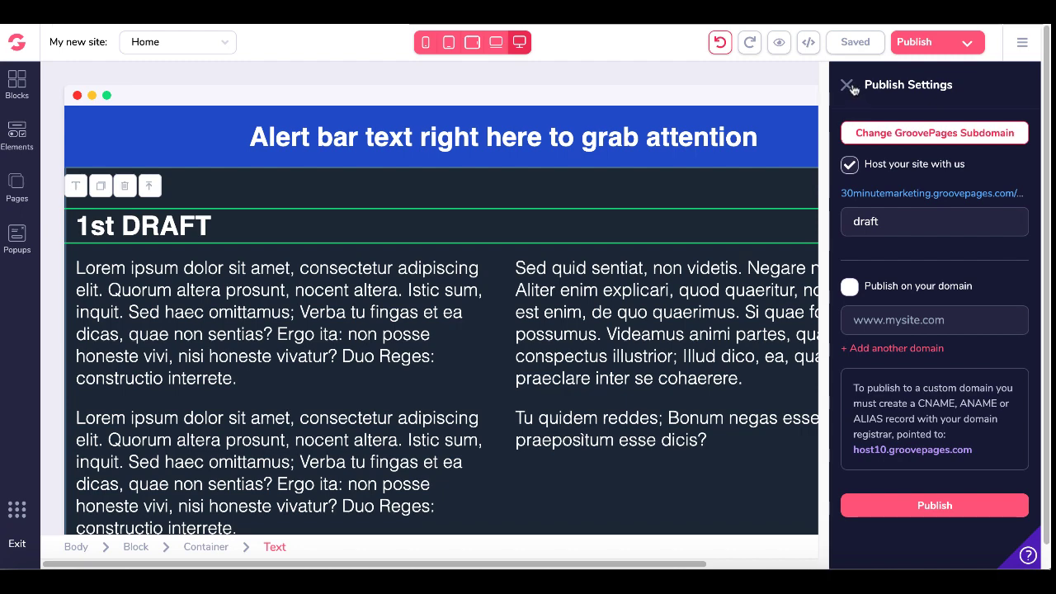
left_click(848, 86)
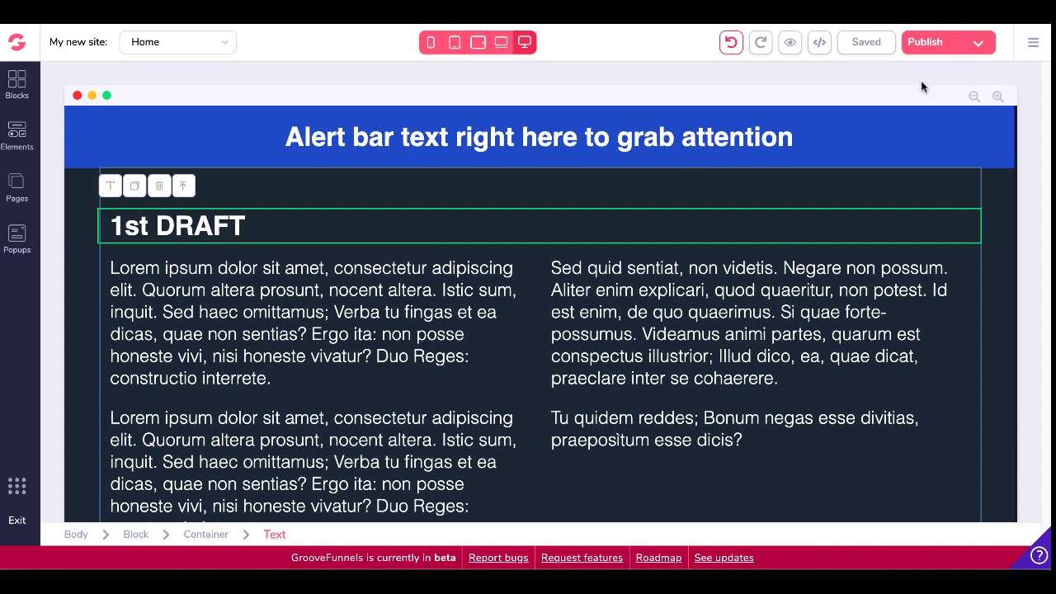
left_click(929, 45)
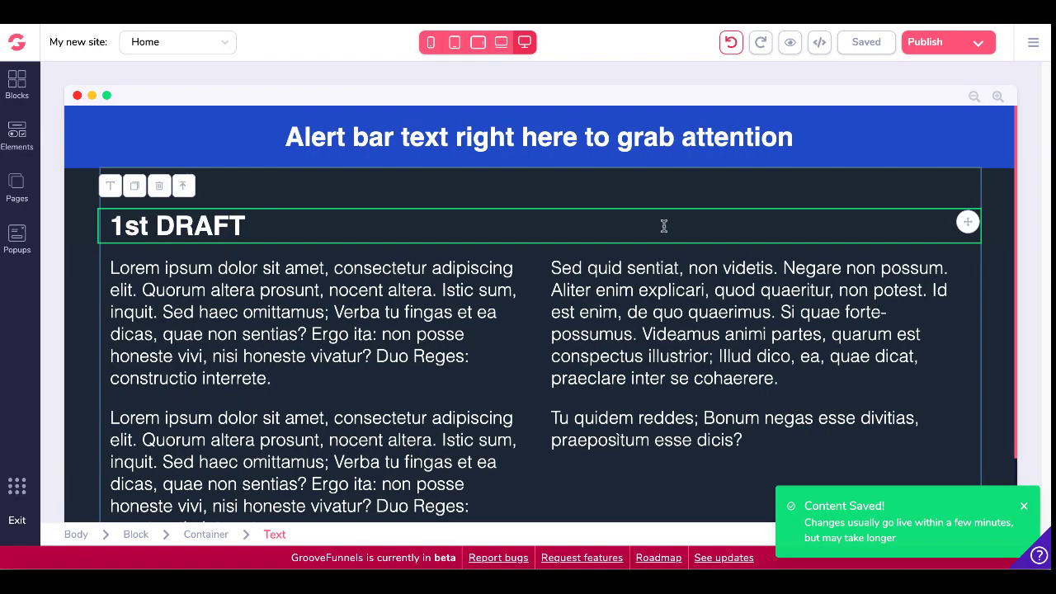
Step: Examine which page versions the revision history lists after publishing, and close it
left_click(1032, 42)
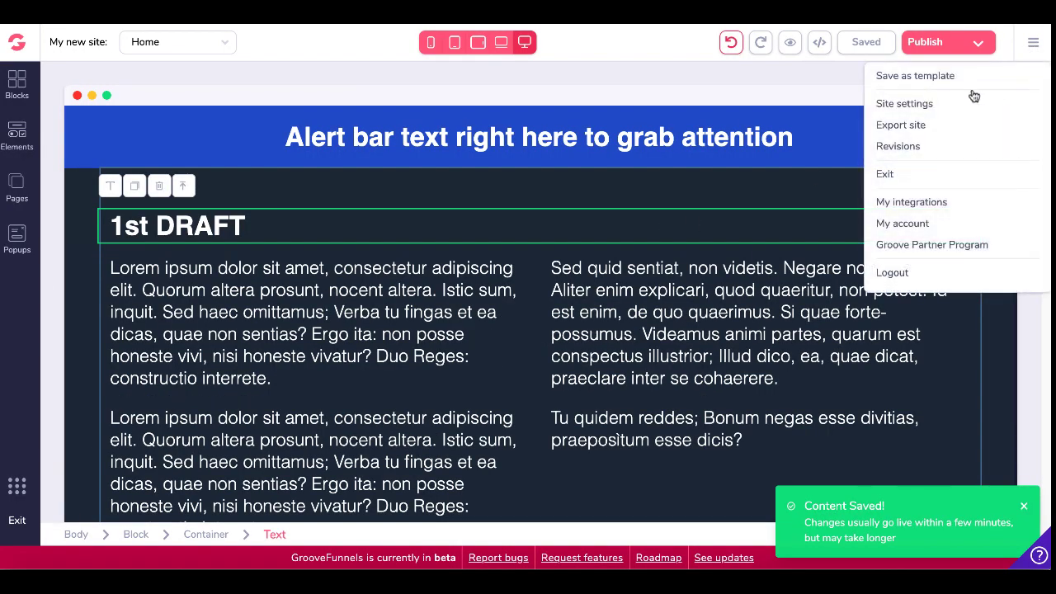
left_click(899, 147)
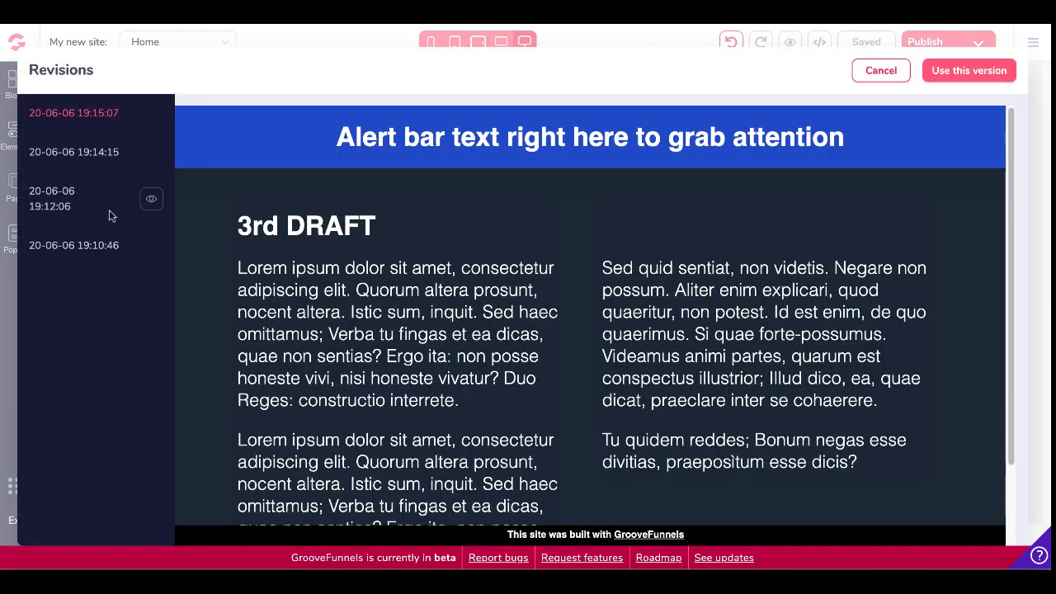
mouse_move(106, 244)
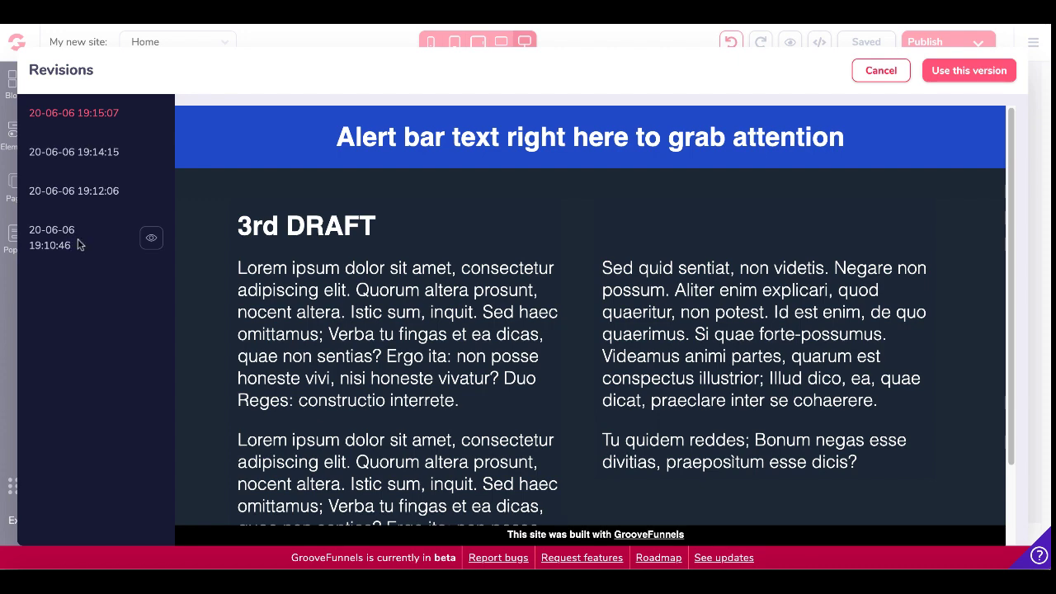
left_click(880, 70)
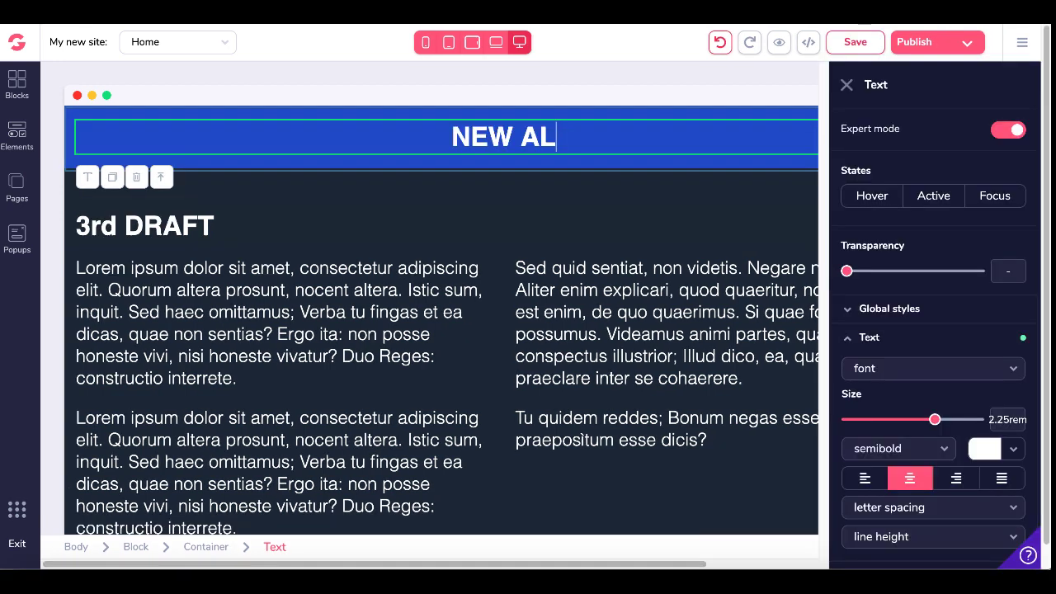
Step: Change the alert bar text to "NEW ALERT BAR" and save the page
type("ERT BAR")
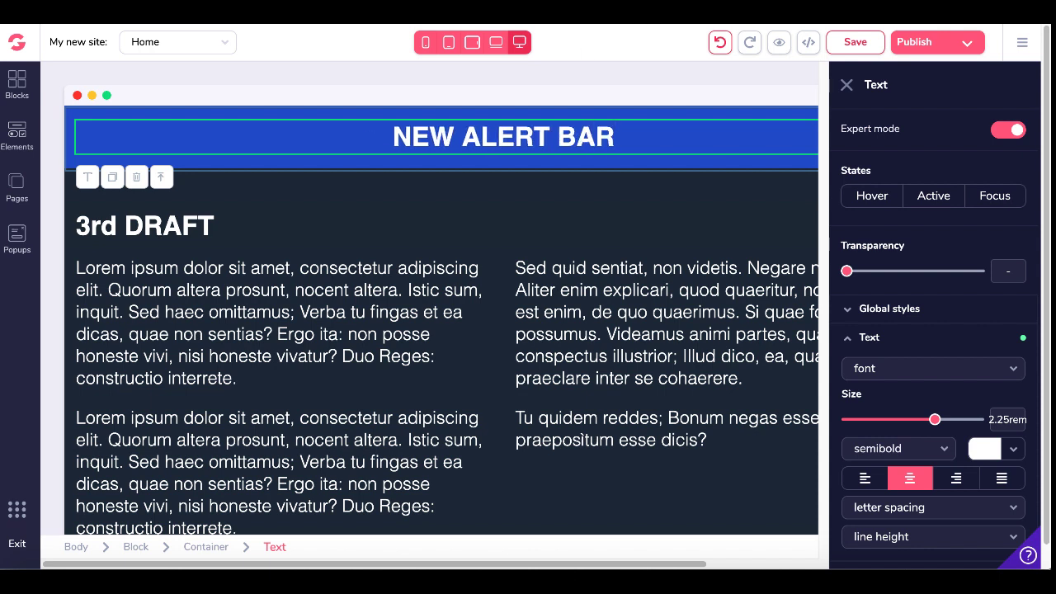
left_click(849, 43)
Step: Check the revision history after saving the alert bar edit, and close it without restoring a version
left_click(1022, 45)
left_click(900, 146)
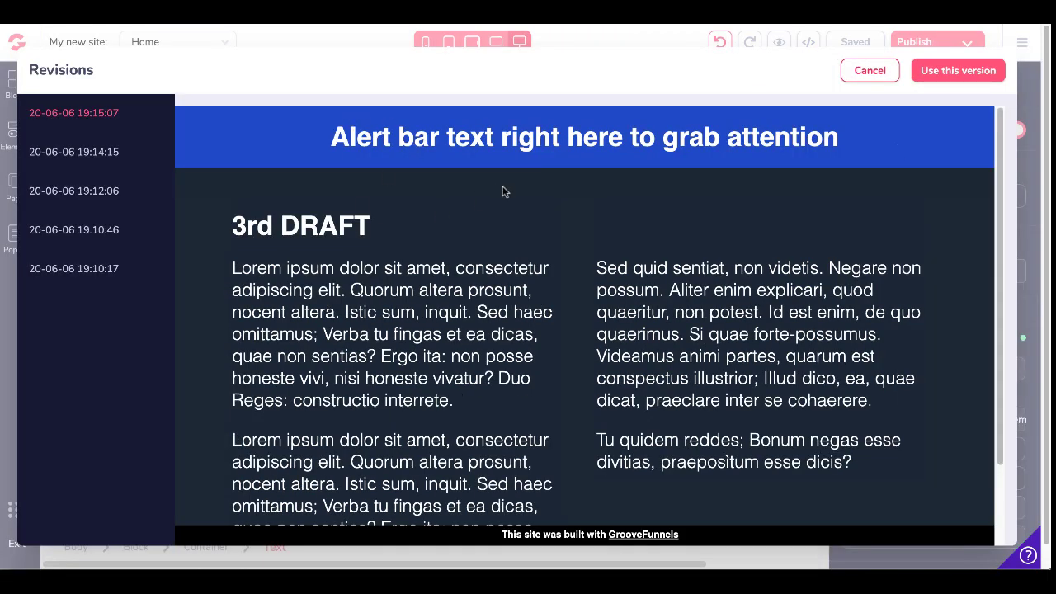
left_click(868, 71)
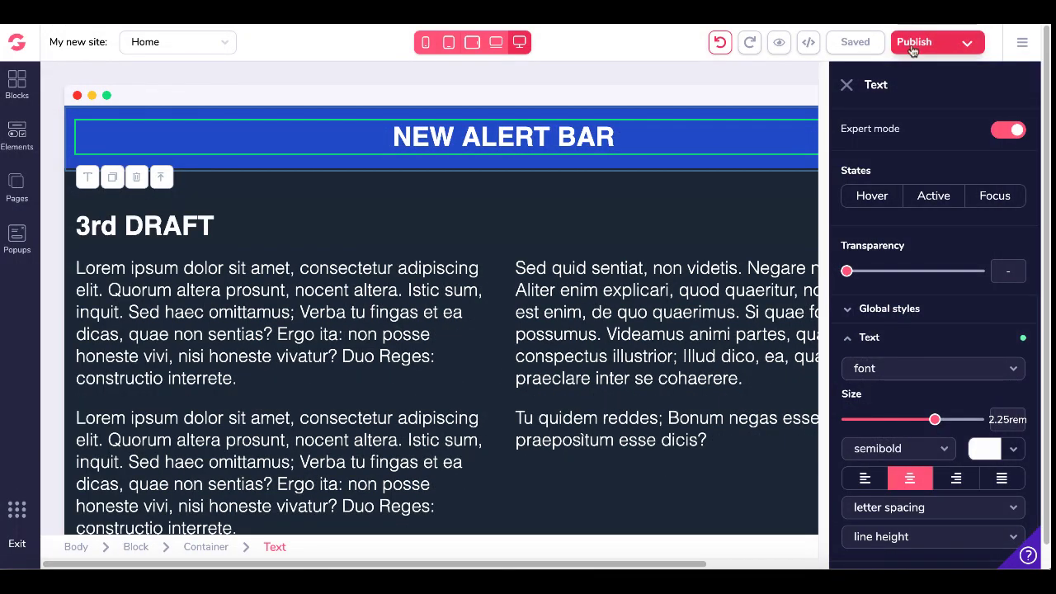
Step: Publish the site with the edited alert bar and open the revision history to check its newest entry
left_click(913, 46)
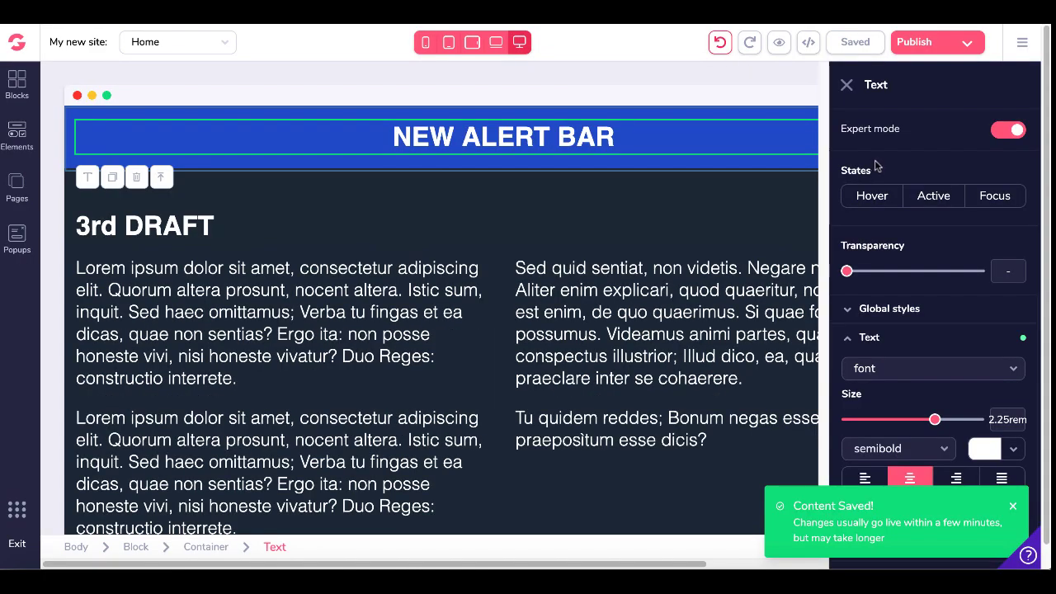
left_click(1020, 46)
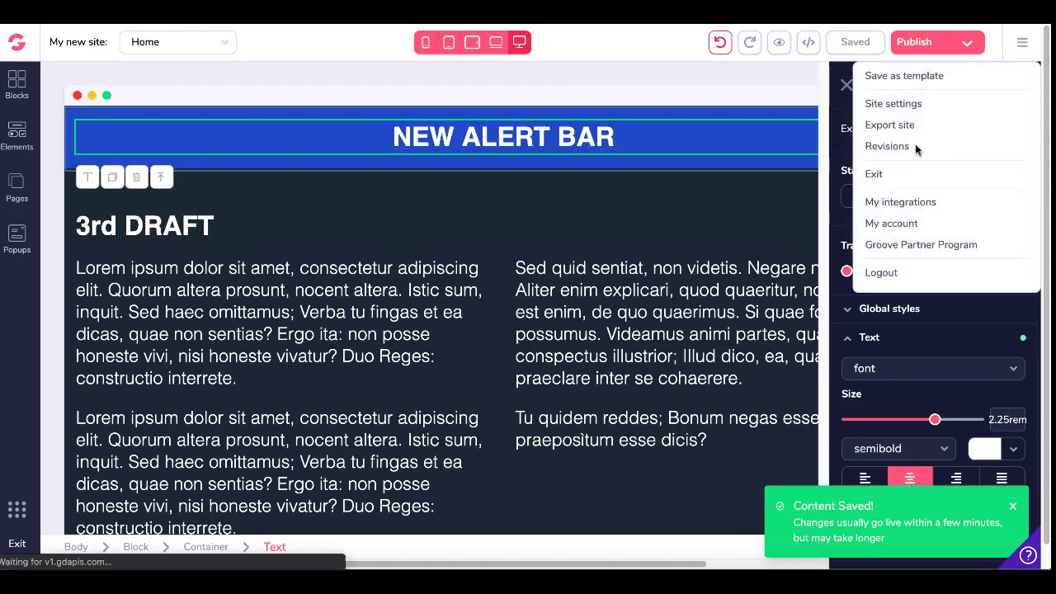
left_click(915, 146)
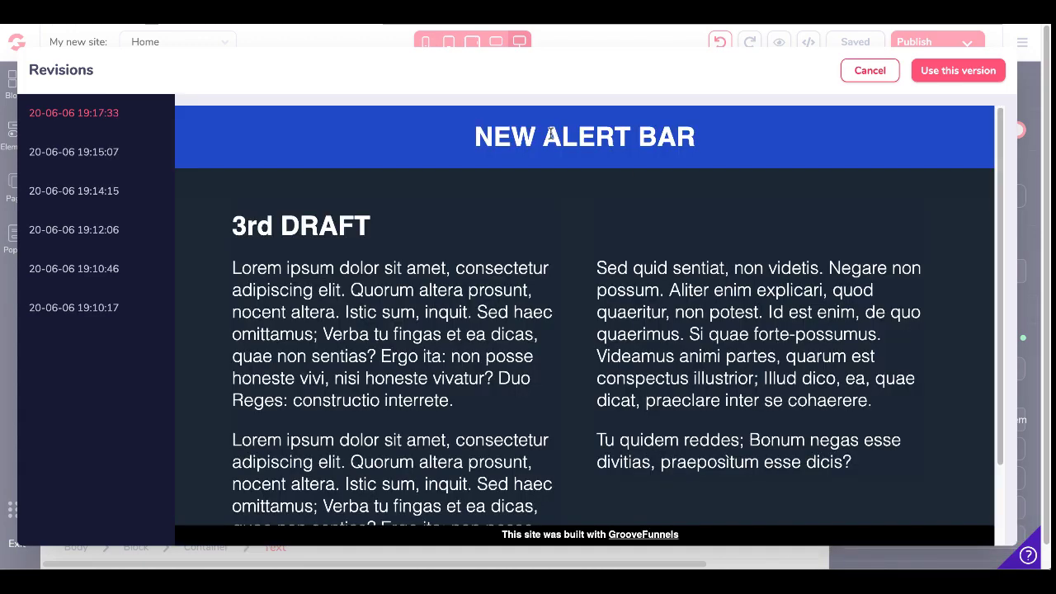